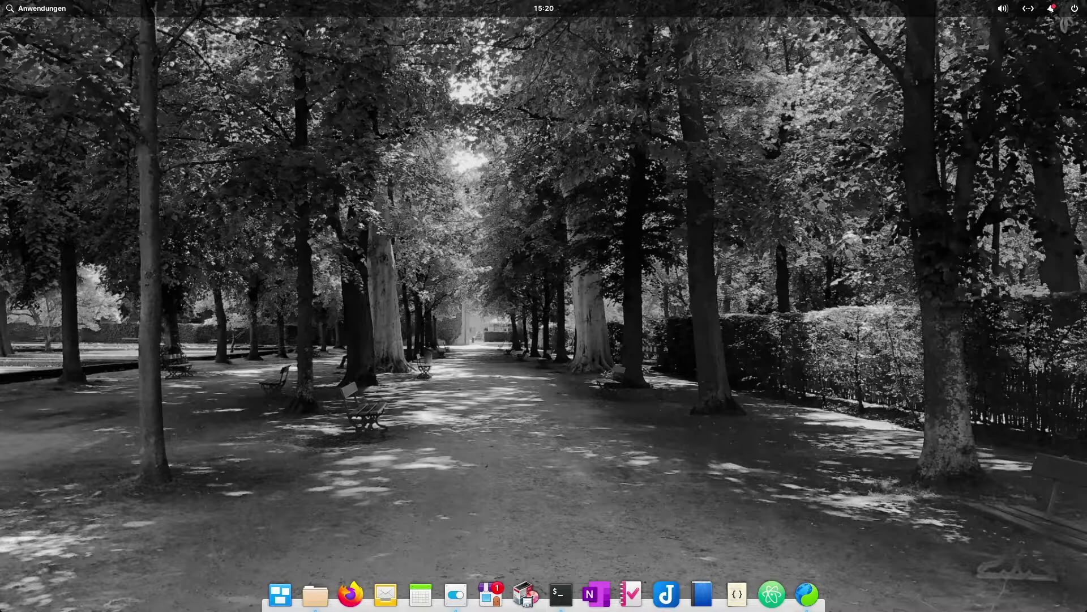
Step: Open a terminal and copy the sha256sum command from elementary.io's Verify Your Download section
click(807, 594)
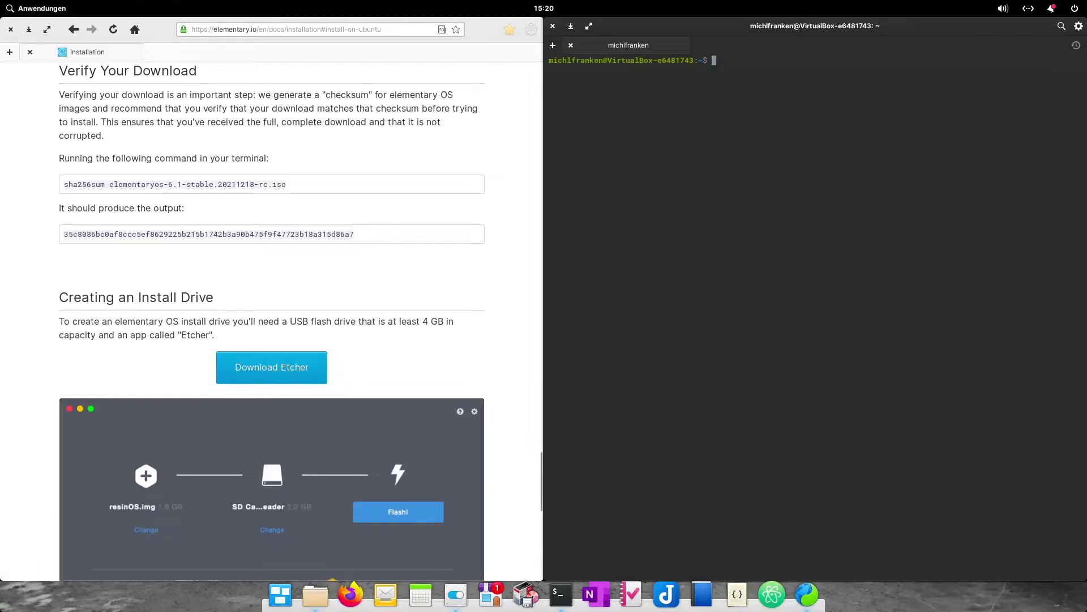
triple_click(169, 183)
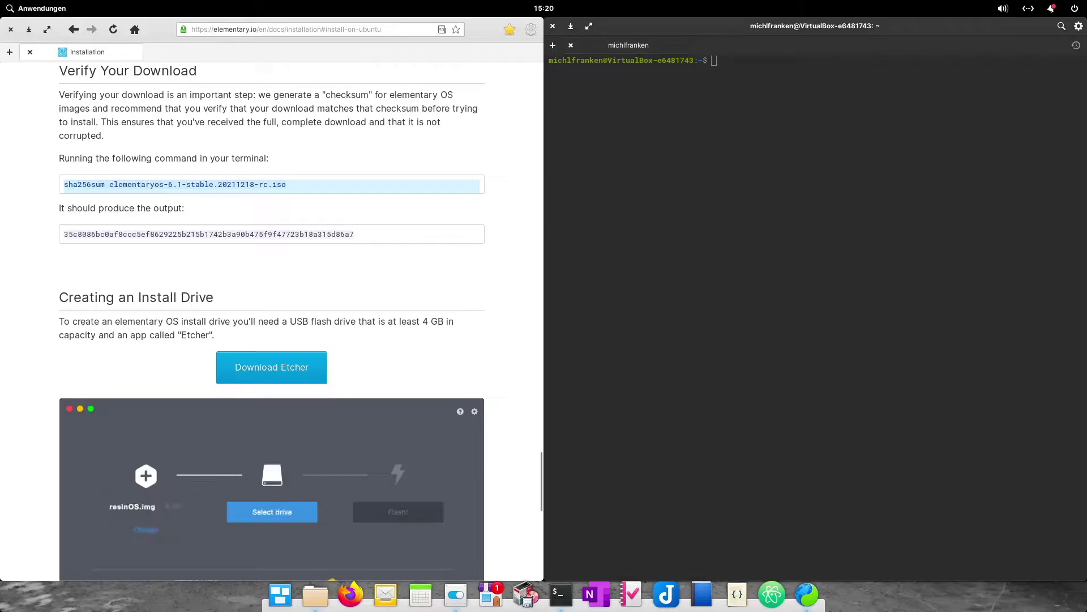
right_click(267, 184)
click(306, 211)
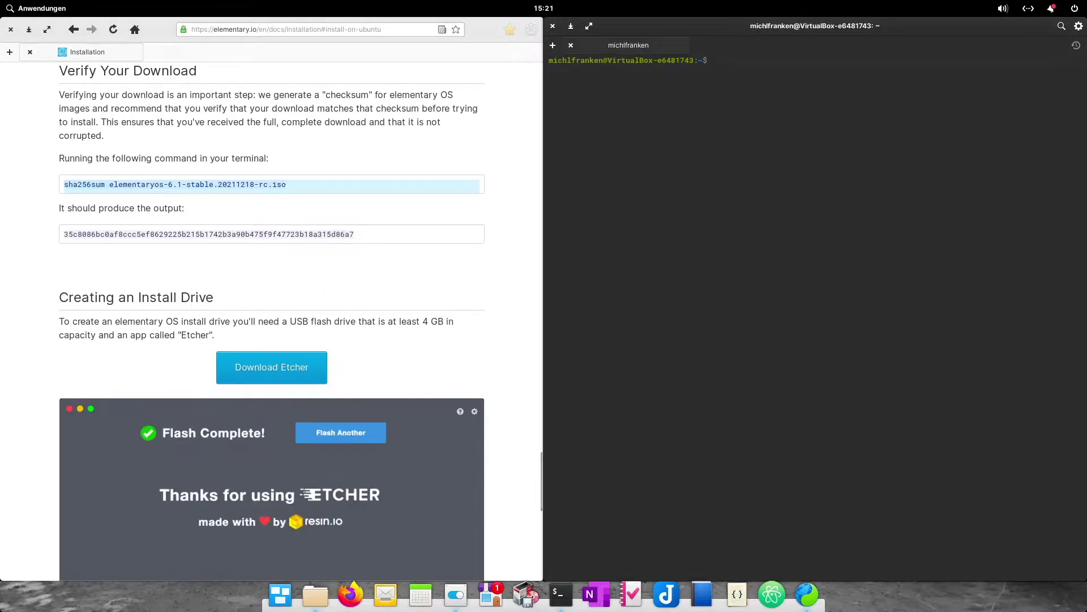
text(cd )
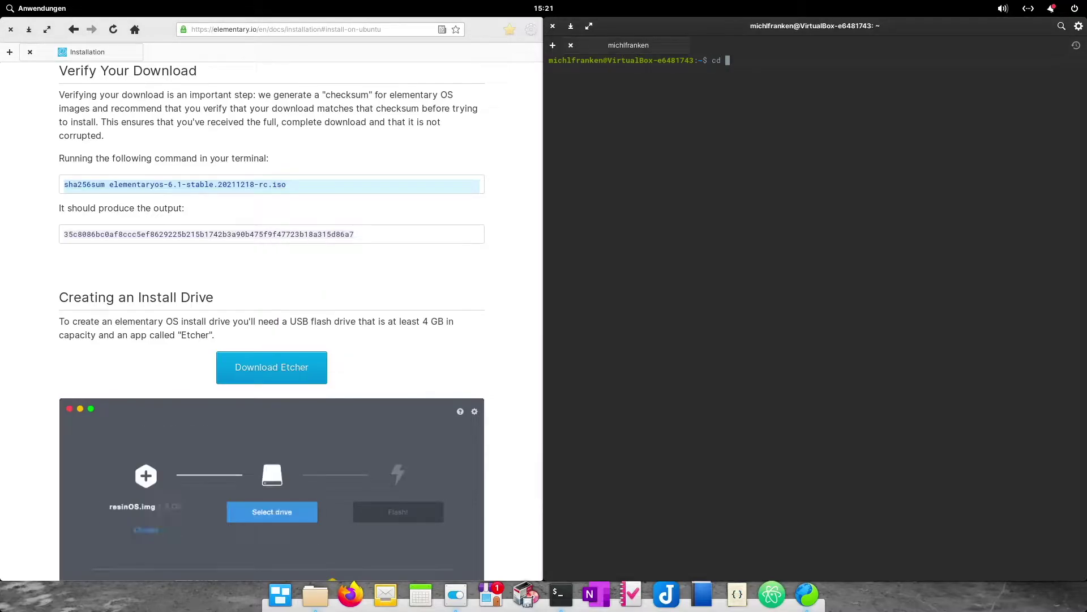
text(Downloads/)
Step: Change into Downloads and paste the copied sha256sum command at the prompt
key(Return)
right_click(798, 149)
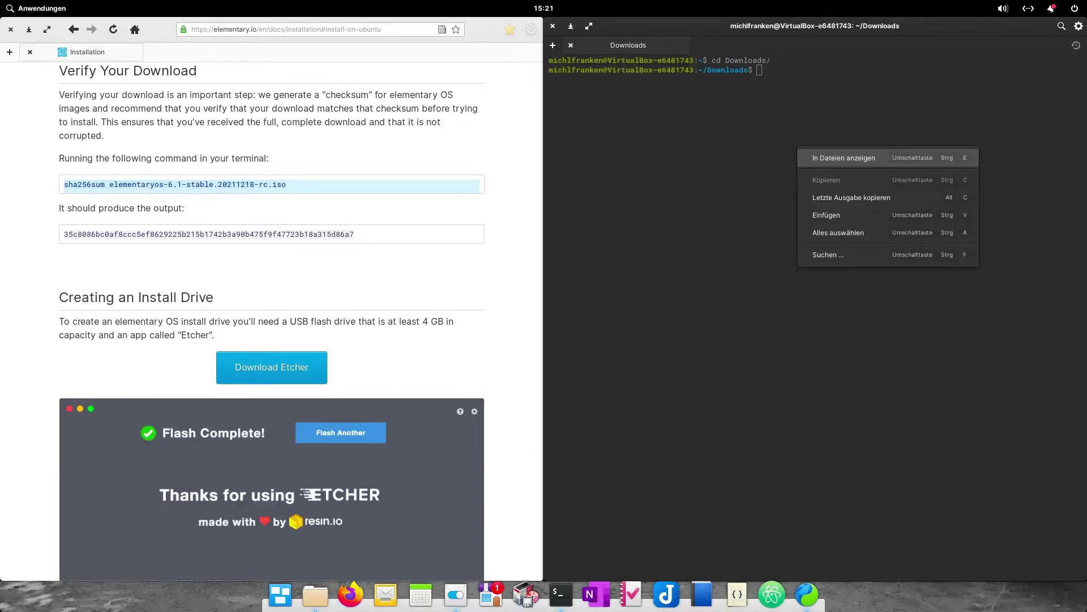
click(826, 215)
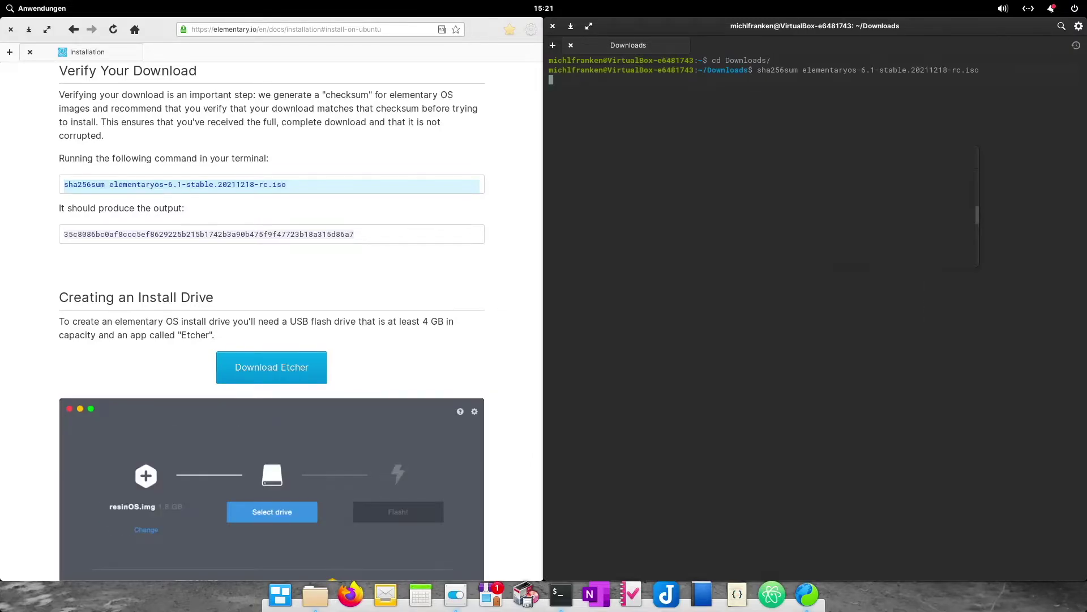